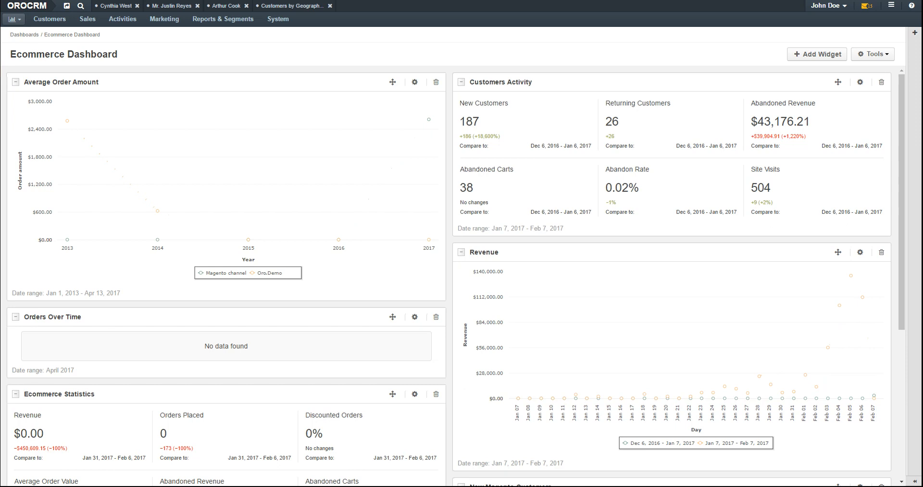
# - Open the Magento Customers list and sort it by last name in ascending order
pyautogui.moveTo(52, 20)
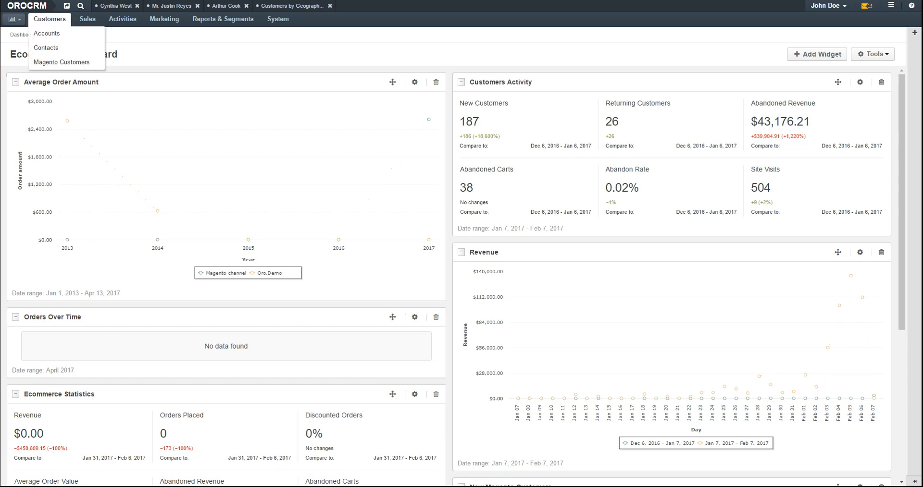
pyautogui.click(55, 63)
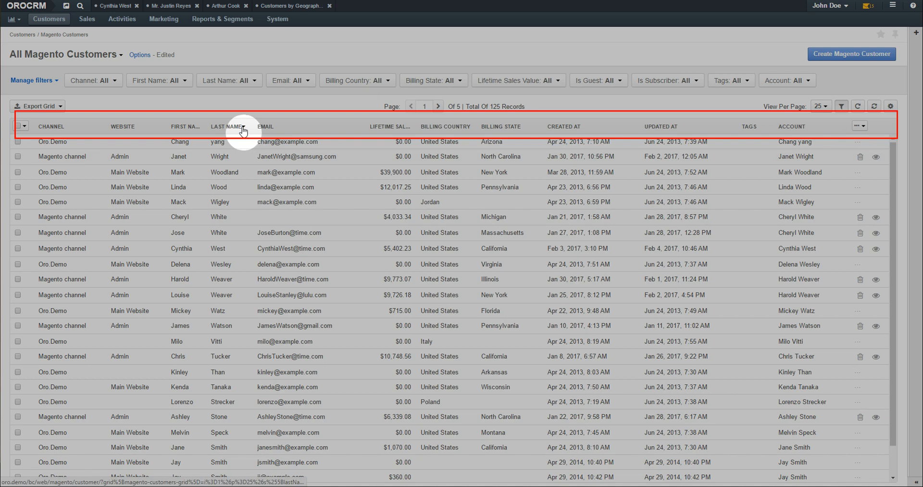
pyautogui.click(242, 129)
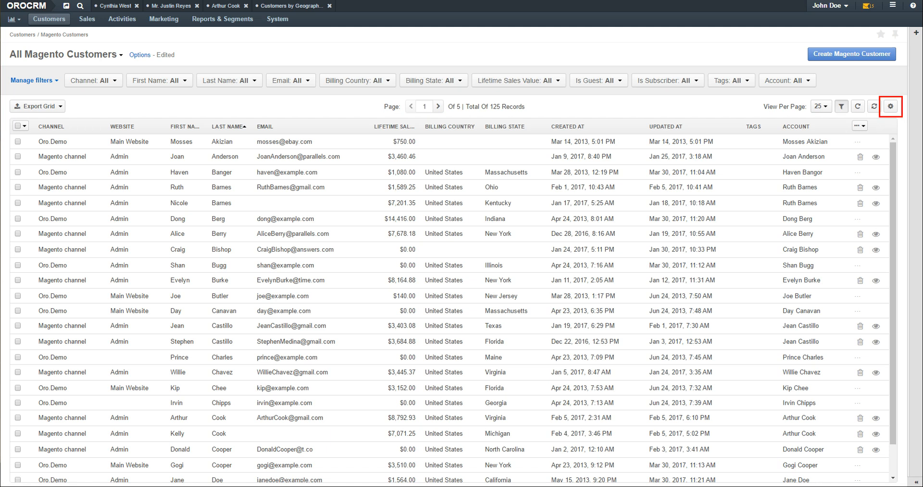
# - Hide the Website column and show the Customer Group column in the customer grid settings
pyautogui.click(890, 106)
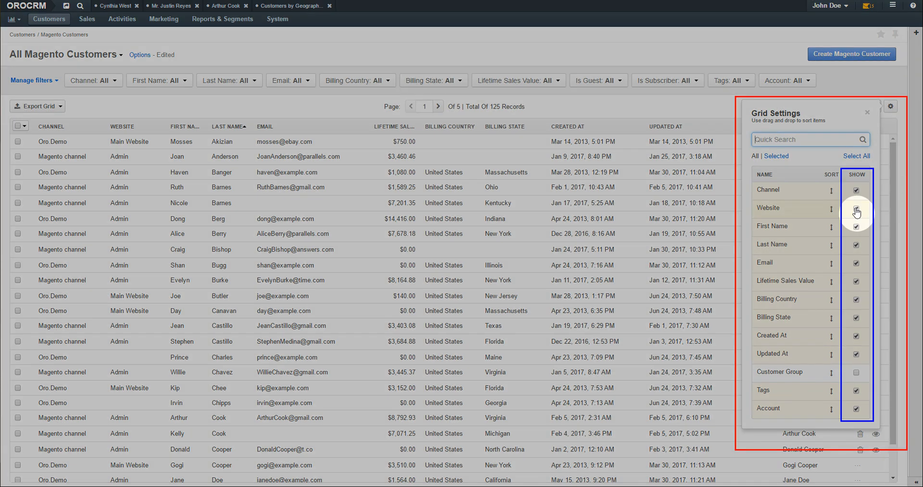
pyautogui.click(856, 209)
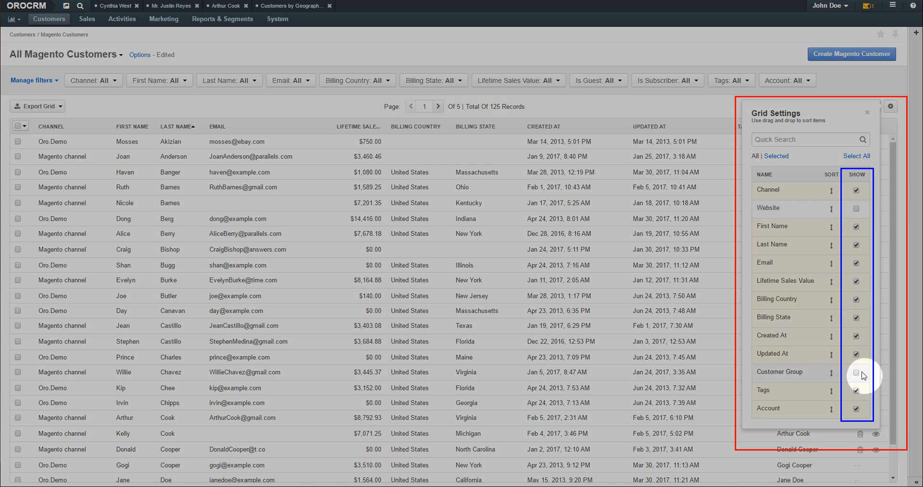
pyautogui.click(855, 373)
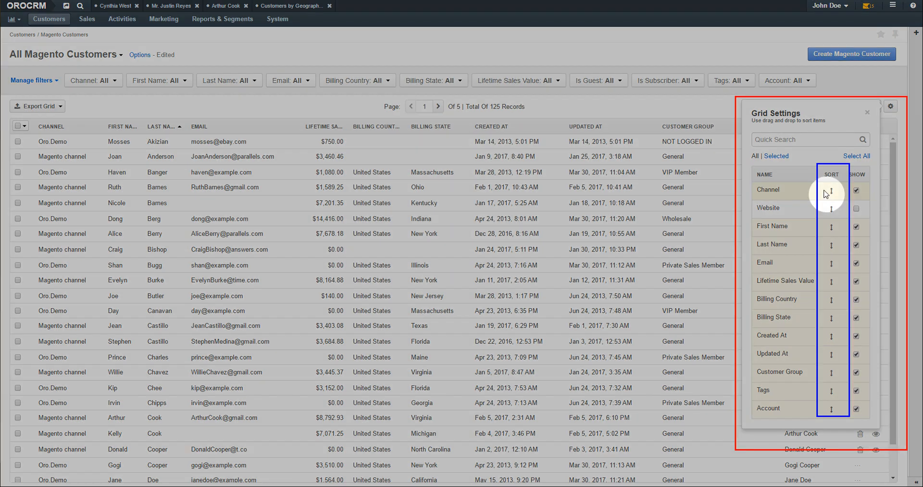
# - Reorder the grid columns so Channel follows Last Name and Lifetime Sales Value follows First Name, and close the grid settings
pyautogui.moveTo(826, 194); pyautogui.dragTo(832, 241)
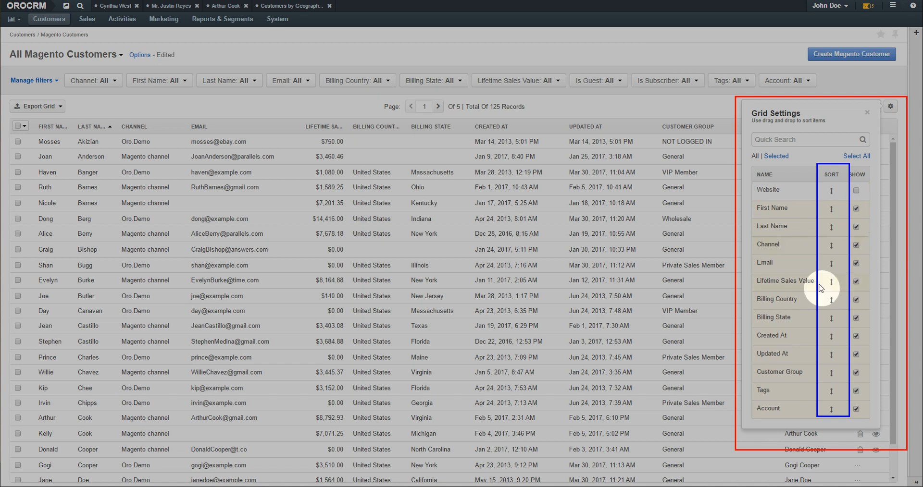
pyautogui.moveTo(832, 283); pyautogui.dragTo(832, 227)
pyautogui.click(867, 112)
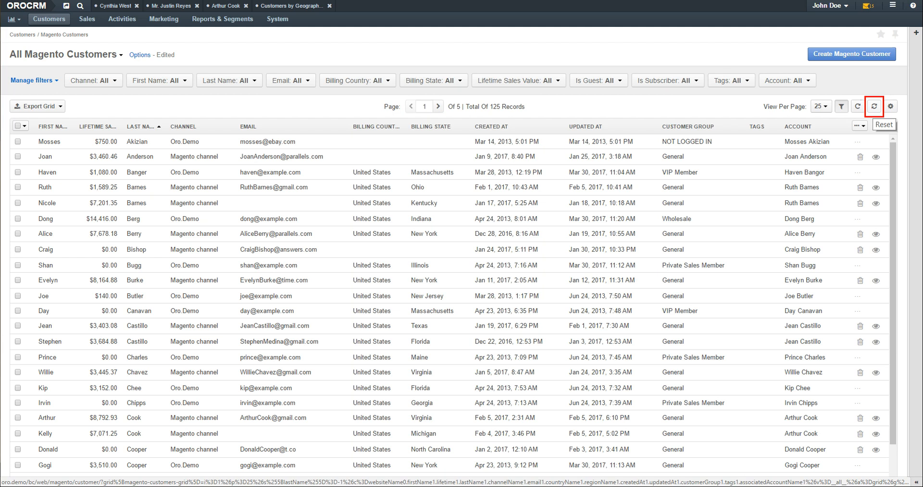
# - Reset the customer grid to its default columns and filters, refreshing its data in between
pyautogui.click(873, 106)
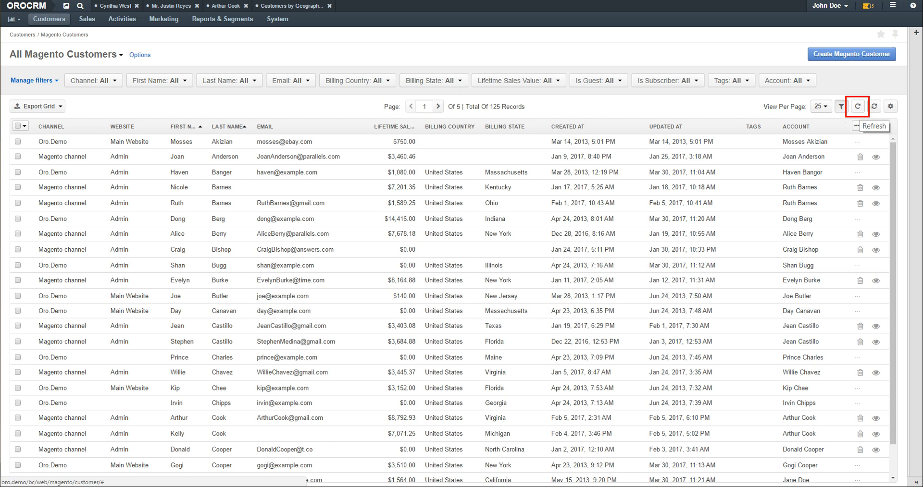
pyautogui.click(857, 107)
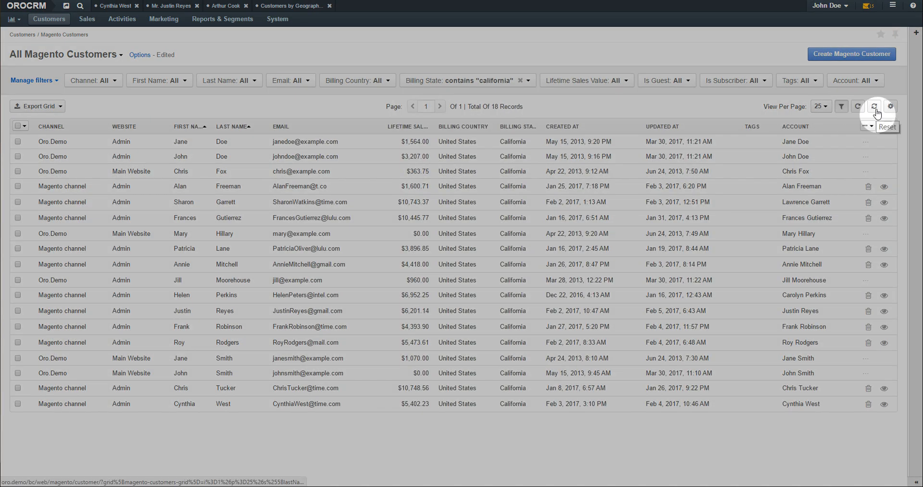
pyautogui.click(875, 108)
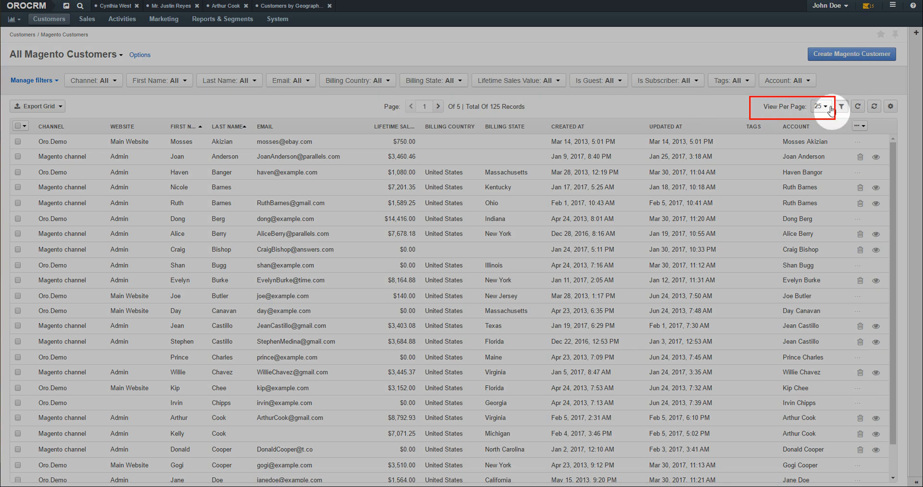
# - Check the records-per-page options, and browse to the second page of customers and back to the first
pyautogui.click(820, 106)
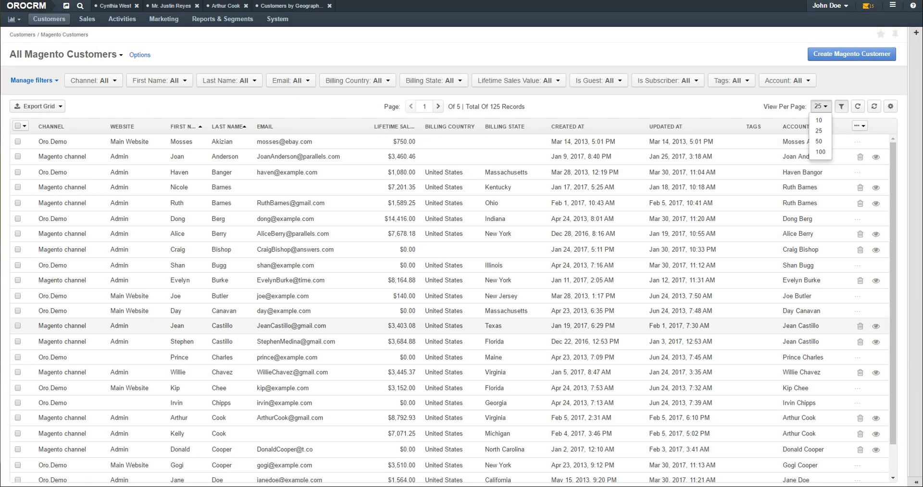
pyautogui.click(711, 106)
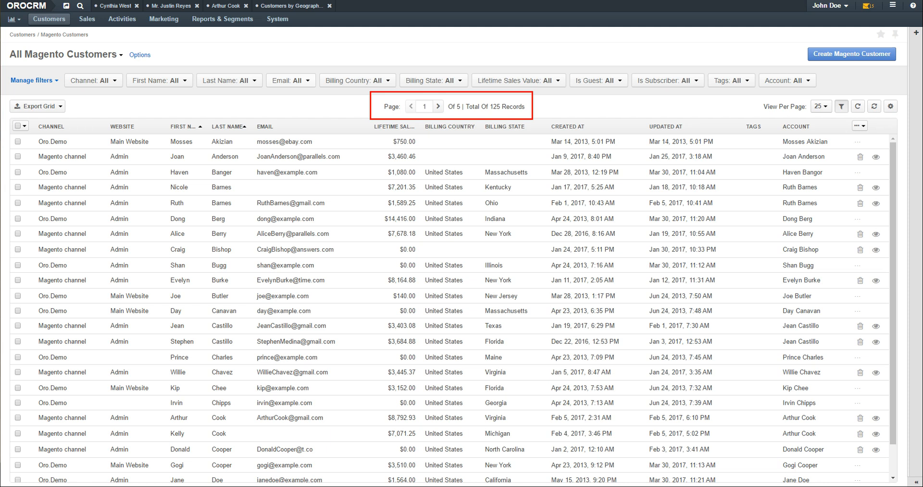
pyautogui.click(438, 106)
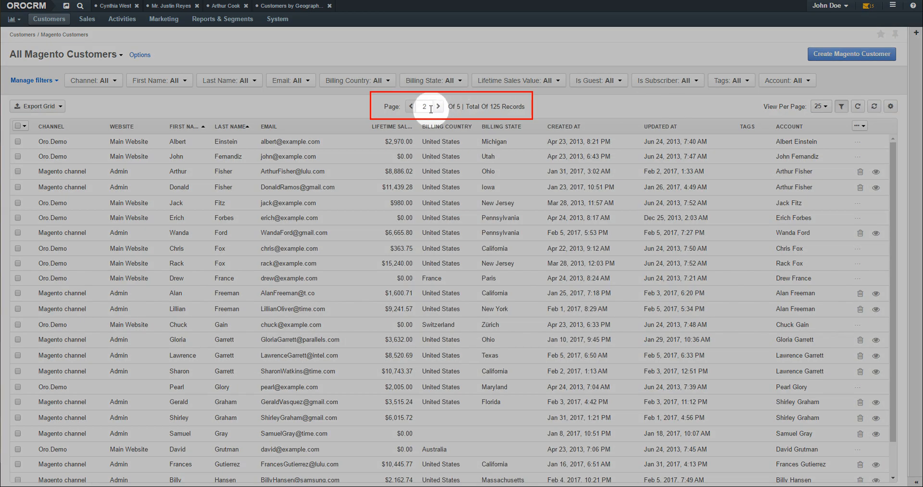
pyautogui.click(409, 108)
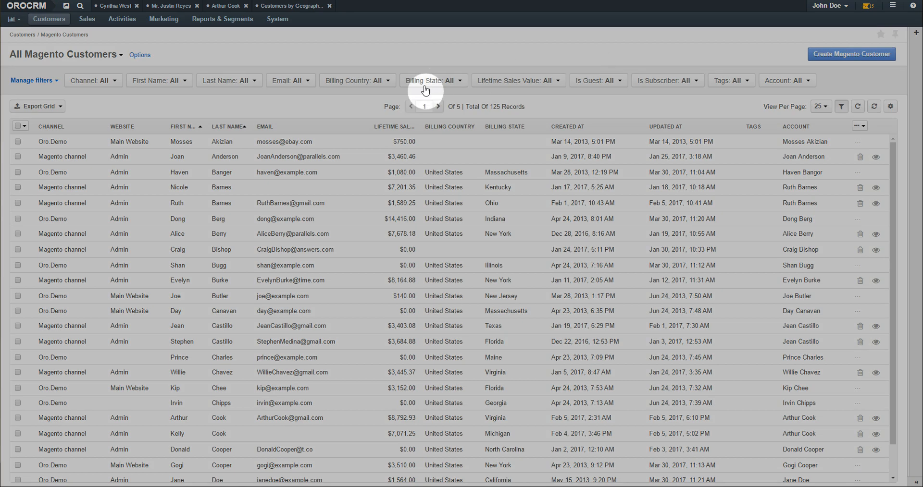
# - Filter the customers to billing states containing "california" and save the grid as a view named "Magento California Customers"
pyautogui.click(425, 84)
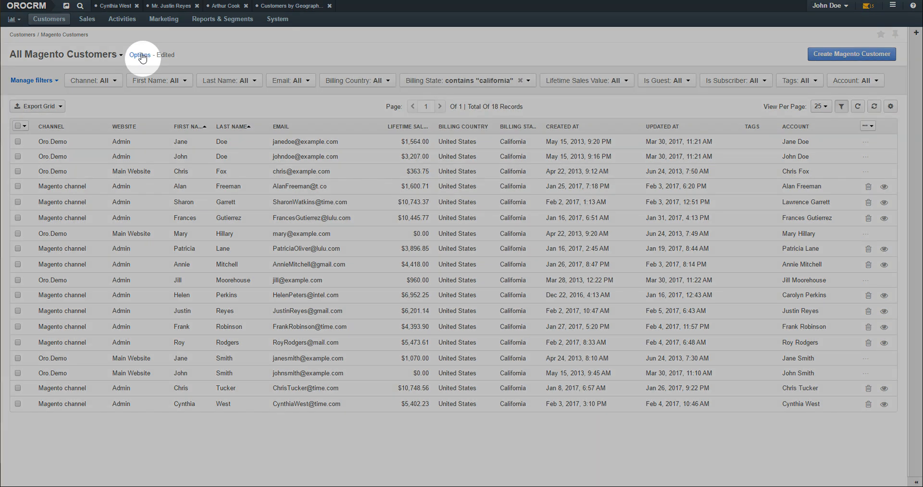
pyautogui.click(141, 56)
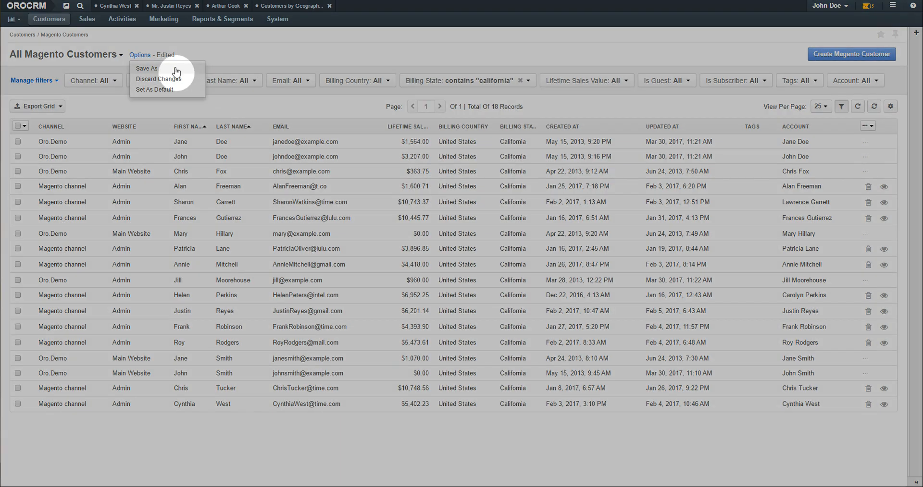
pyautogui.click(174, 67)
pyautogui.write('Magento California Customers')
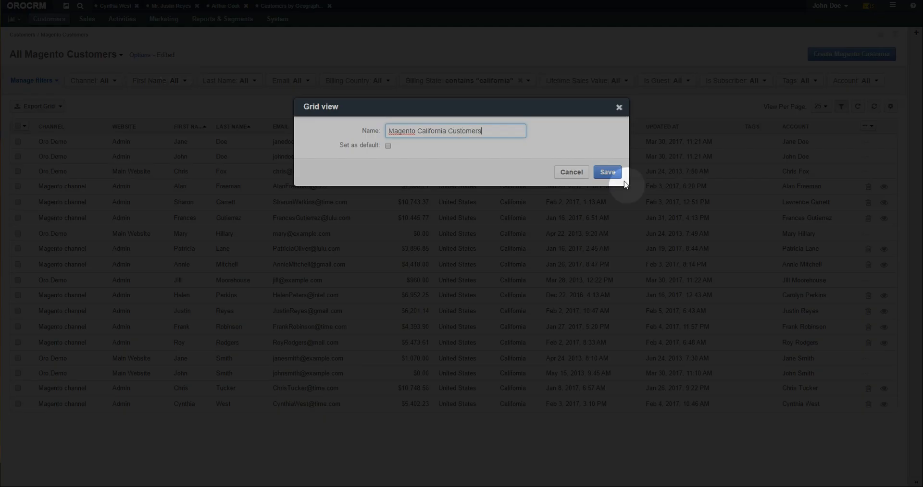
pyautogui.click(609, 172)
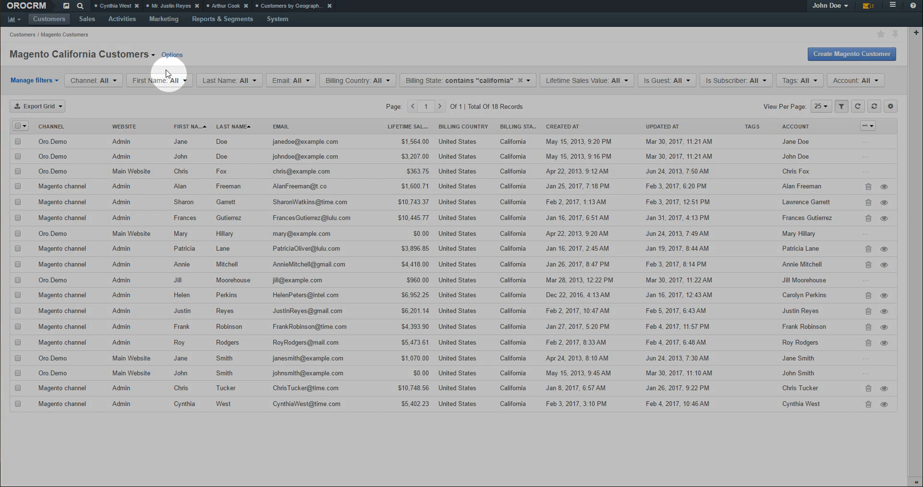
# - Change the options of the saved Magento California Customers view
pyautogui.click(171, 55)
pyautogui.click(204, 111)
pyautogui.click(172, 56)
pyautogui.click(189, 91)
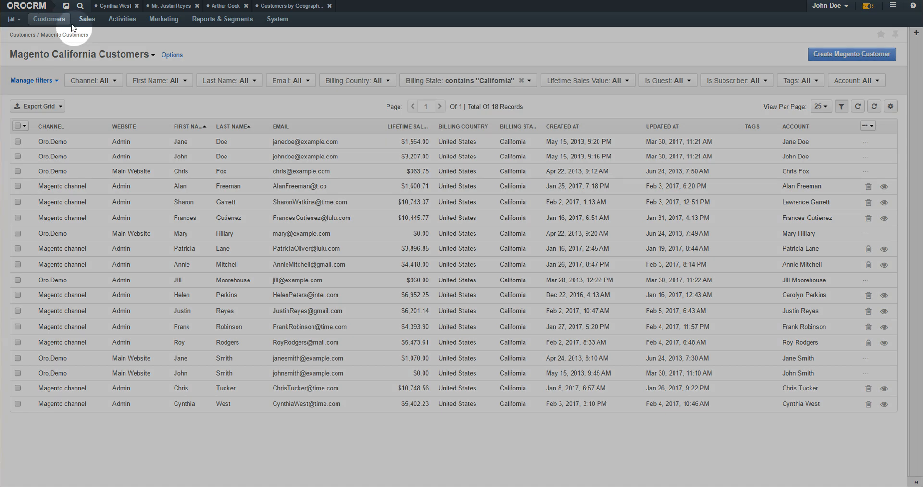
# - Open the Contacts list and correct the first-name part of the email for the Florida contact whose source is Website, saving it inline
pyautogui.moveTo(51, 22)
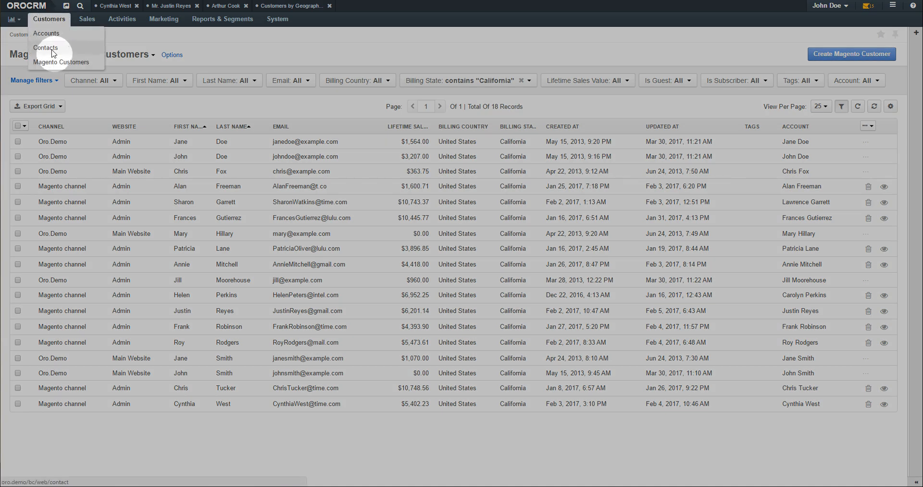
pyautogui.click(53, 49)
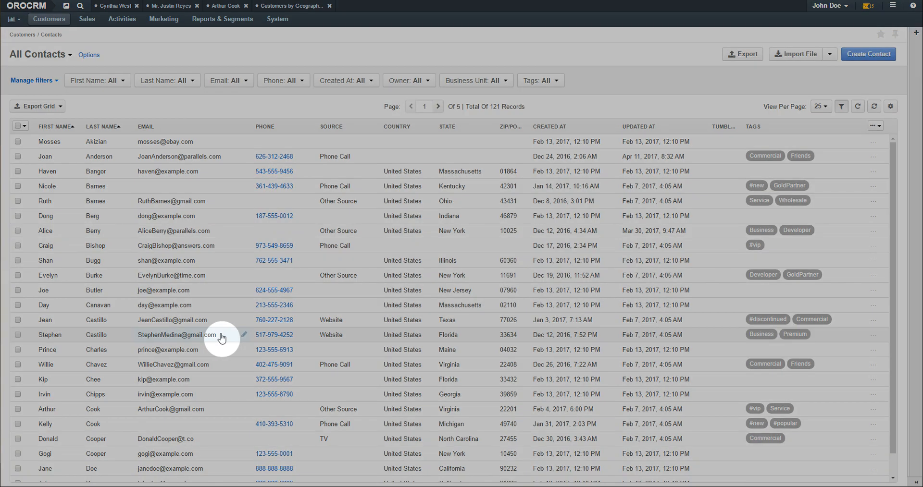
pyautogui.click(244, 335)
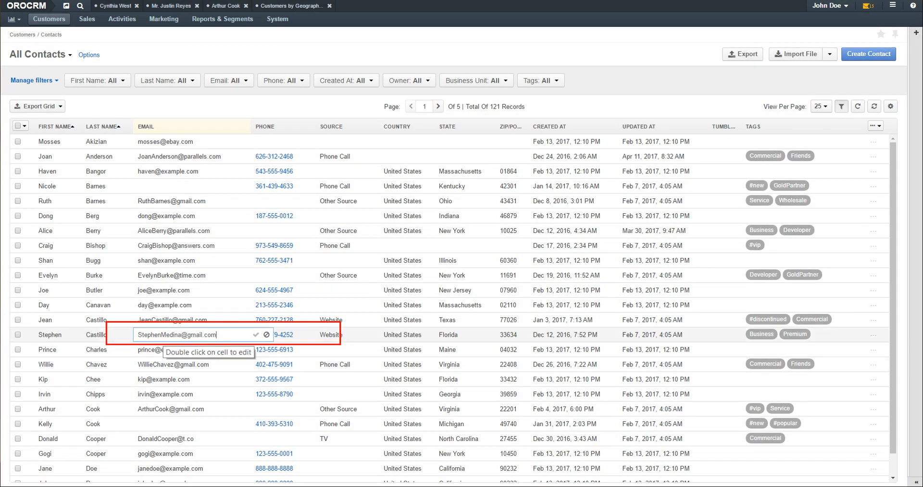
pyautogui.moveTo(148, 335); pyautogui.dragTo(162, 335)
pyautogui.write('ven')
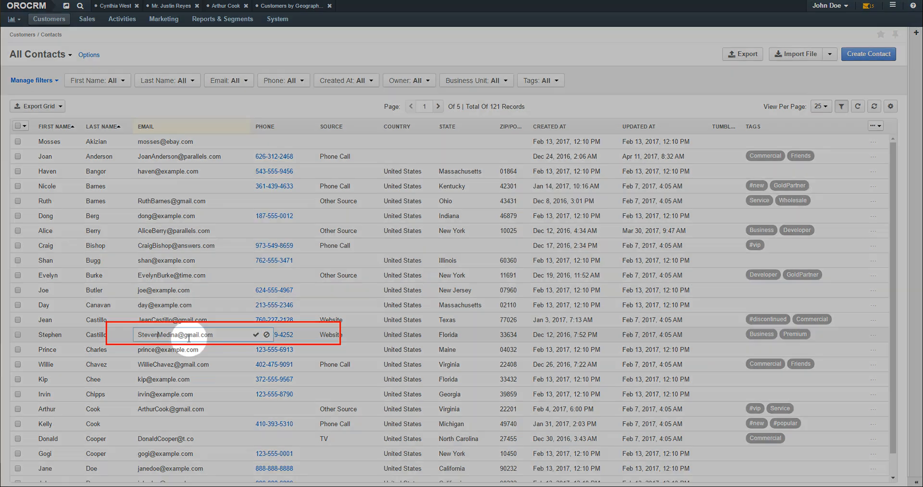
pyautogui.click(256, 335)
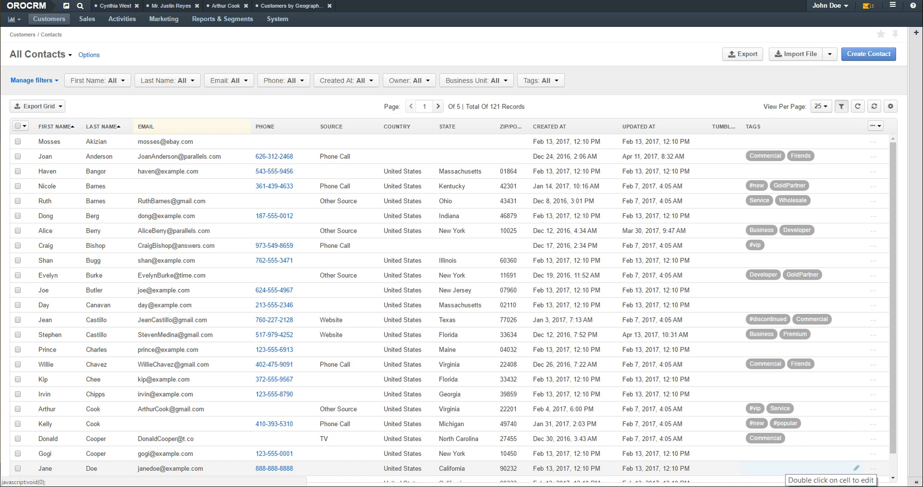
# - Examine the actions available for a single contact row and the bulk actions for the contacts grid
pyautogui.moveTo(873, 394)
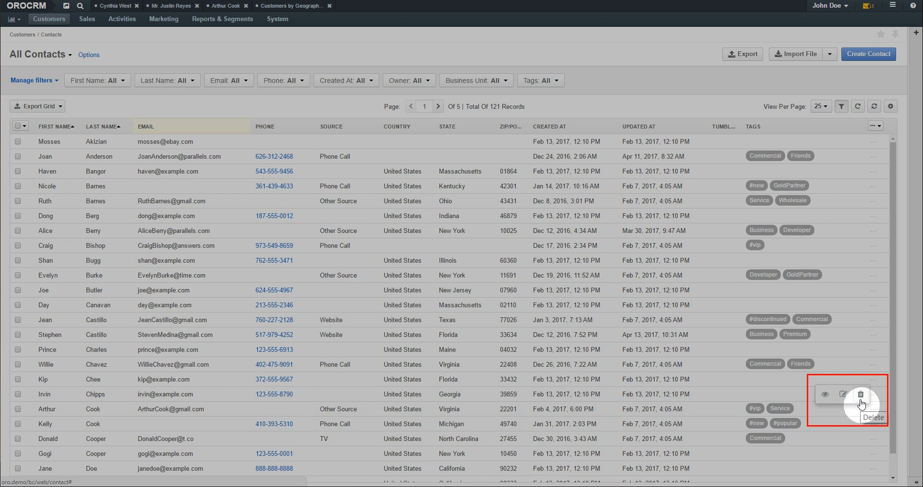
pyautogui.click(860, 399)
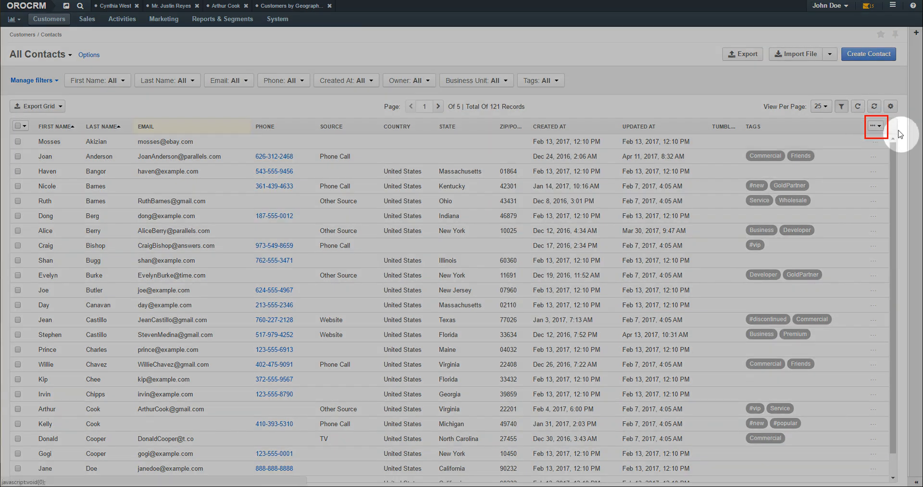
pyautogui.click(874, 126)
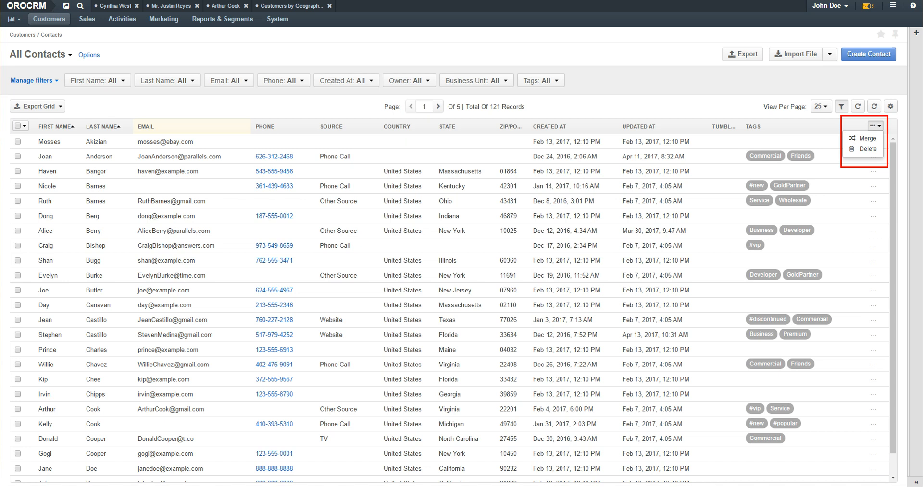
pyautogui.click(875, 126)
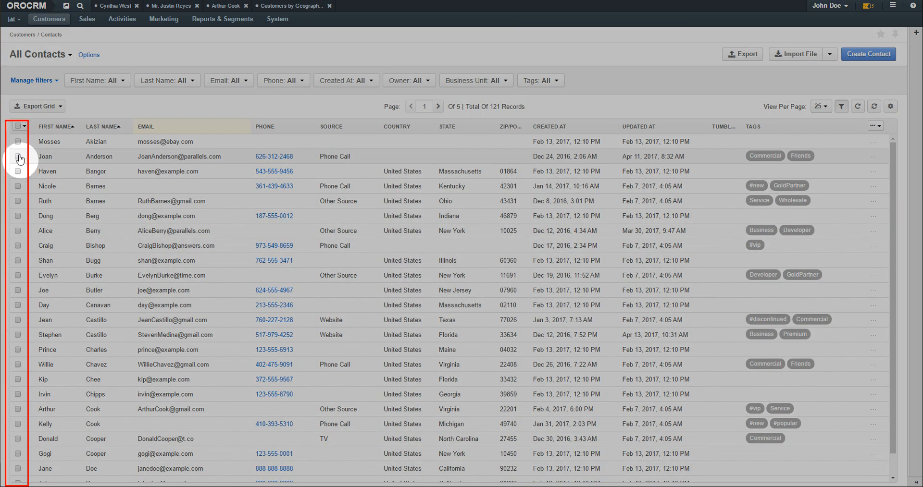
# - Delete the contacts in the second, fourth and sixth rows of the grid together and confirm the deletion
pyautogui.click(19, 157)
pyautogui.click(18, 187)
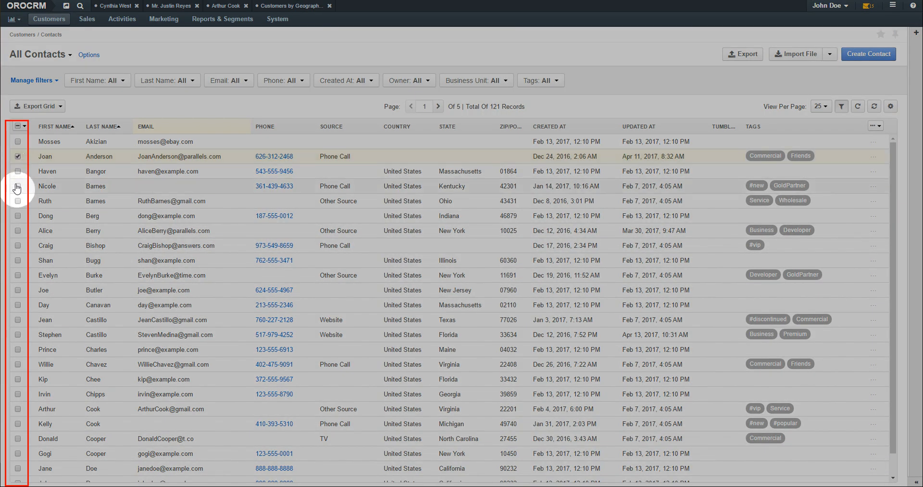
pyautogui.click(19, 221)
pyautogui.click(875, 126)
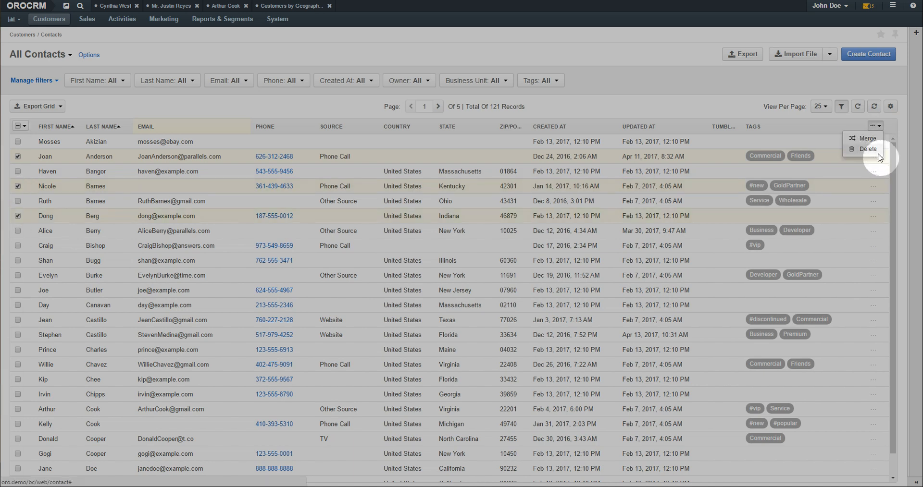
pyautogui.click(873, 152)
pyautogui.click(473, 164)
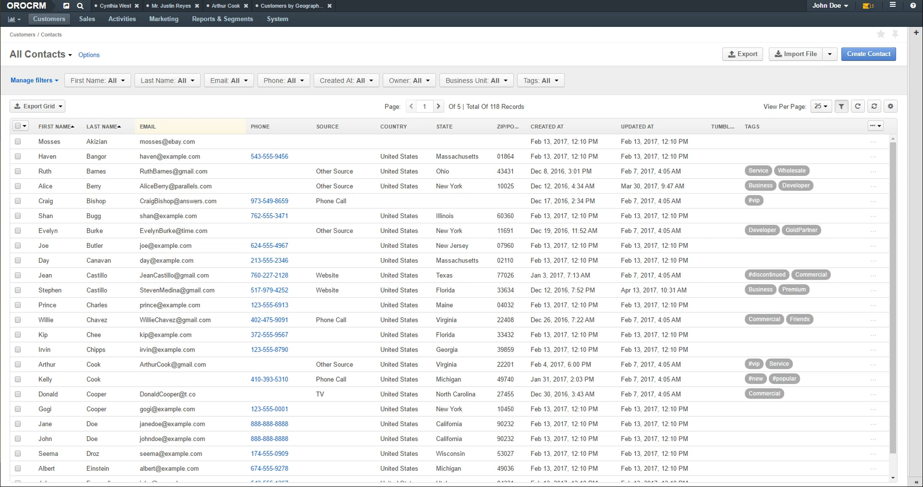
# - Select the third to fifth contacts, extending the selection to all visible rows, and reset the grid
pyautogui.click(18, 171)
pyautogui.click(17, 186)
pyautogui.click(18, 201)
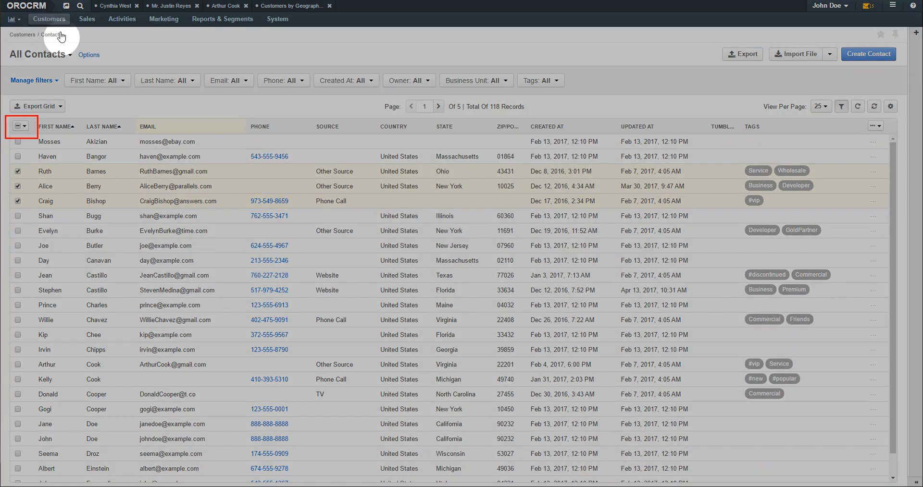
pyautogui.click(20, 126)
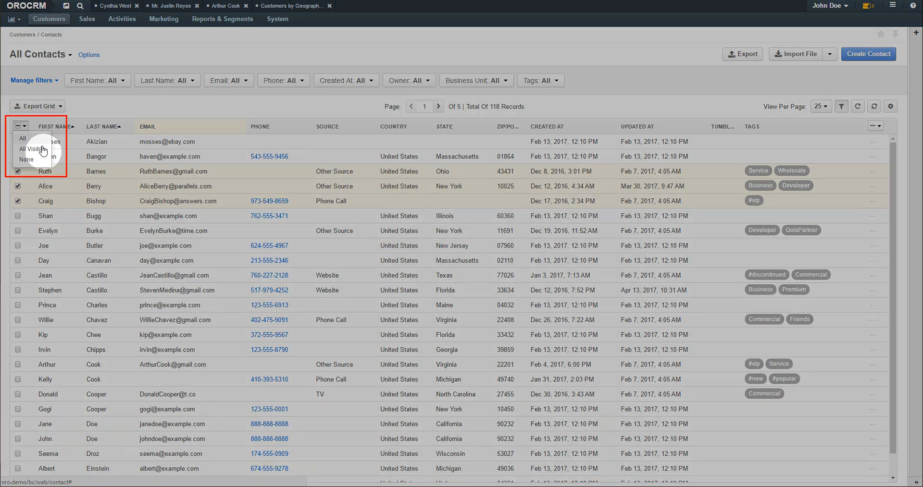
pyautogui.click(32, 149)
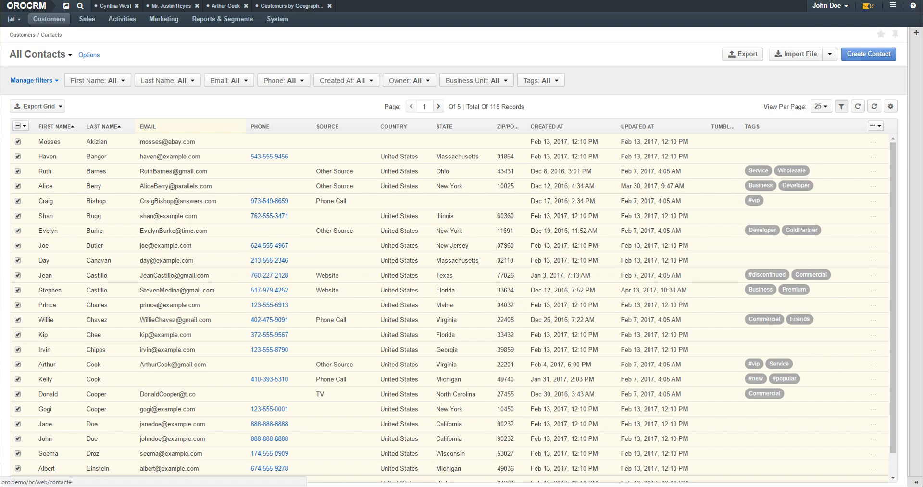
pyautogui.click(874, 106)
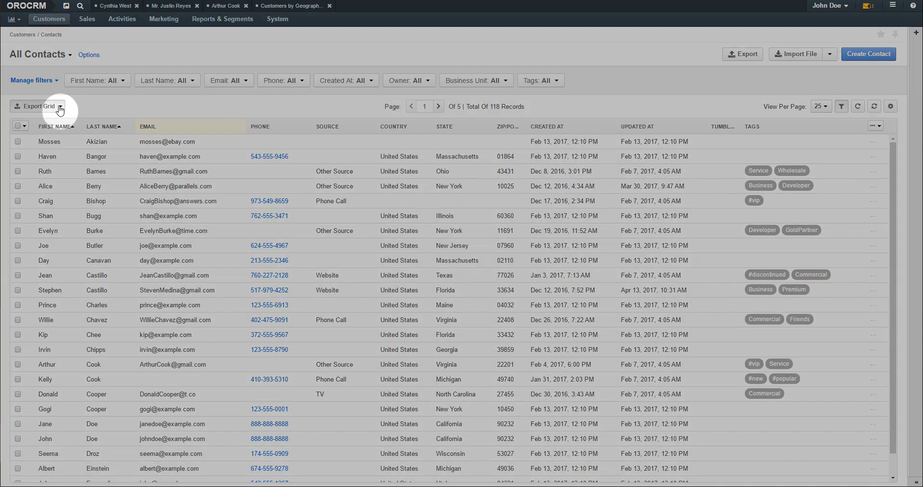
# - Export the contacts grid to a file in the first offered format
pyautogui.click(59, 107)
pyautogui.click(25, 119)
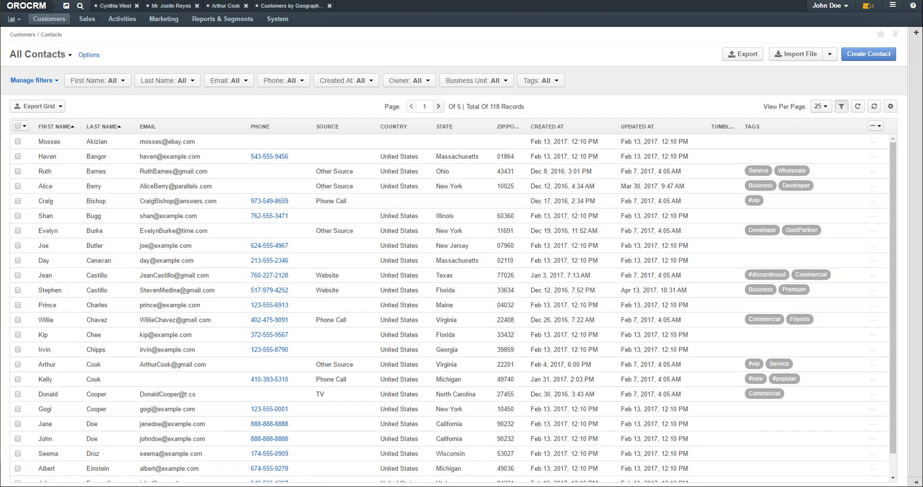